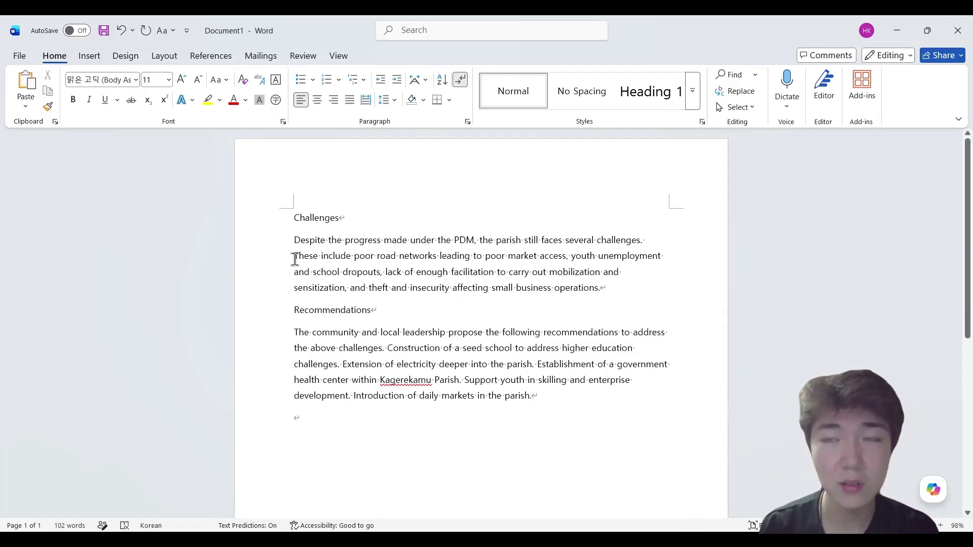
Split the paragraph under Challenges so that "These include poor road networks" starts a new paragraph
left_click(295, 259)
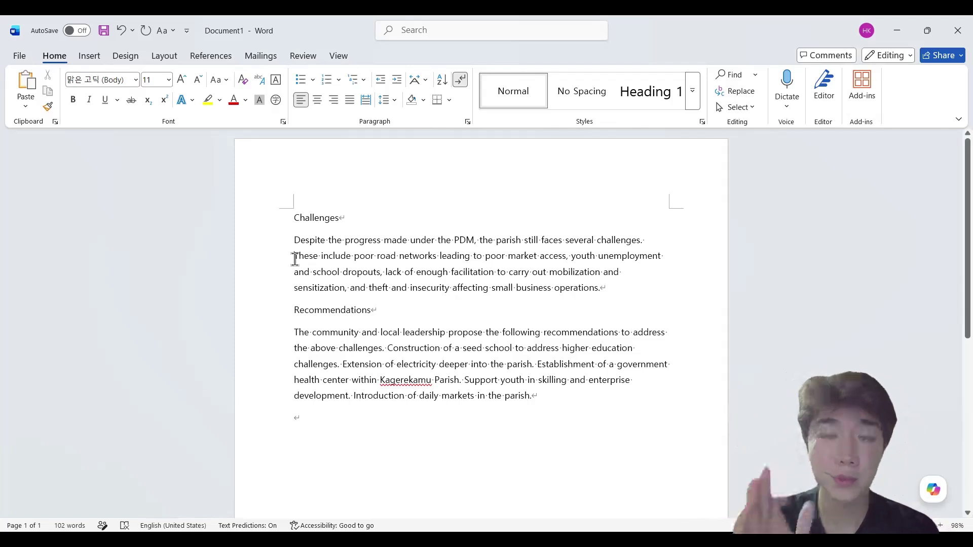
key("Return")
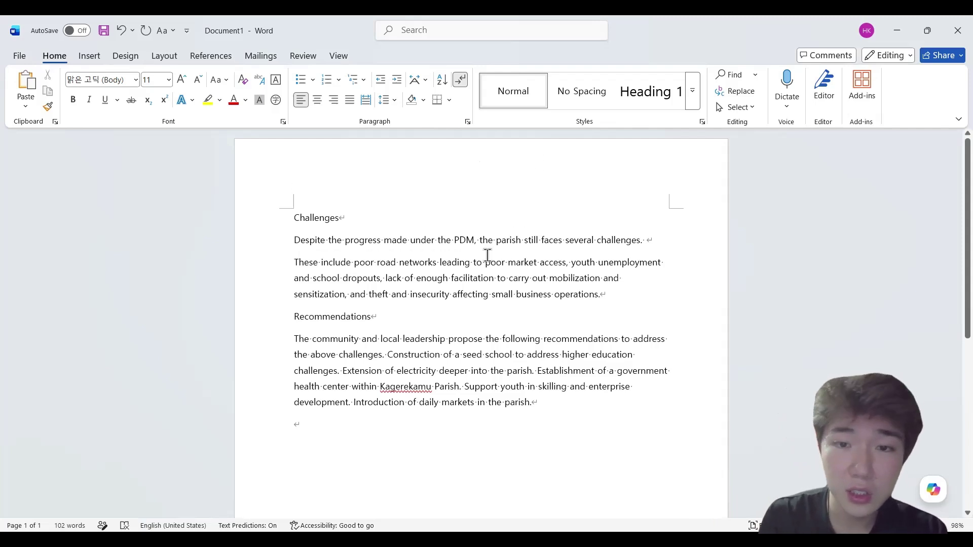
left_click(502, 264)
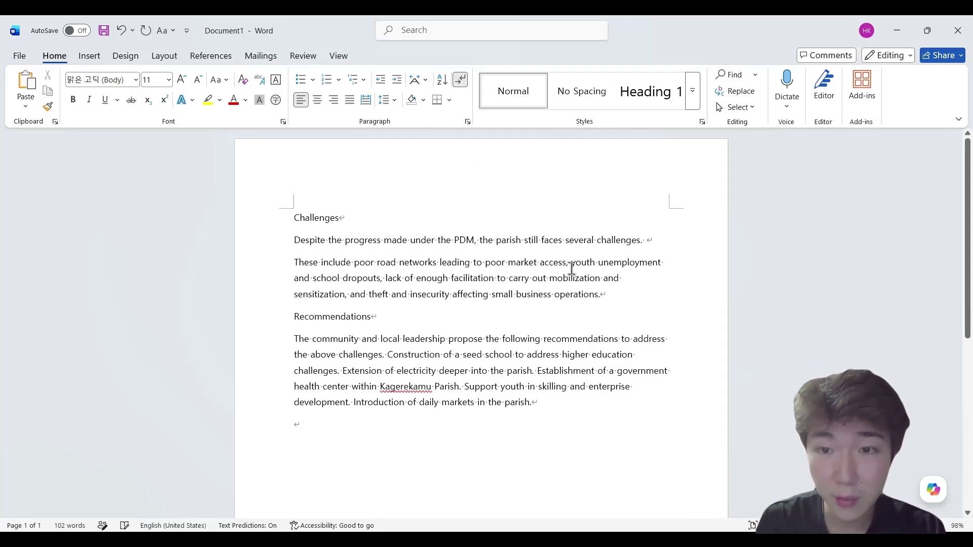
left_click_drag(571, 263, 664, 263)
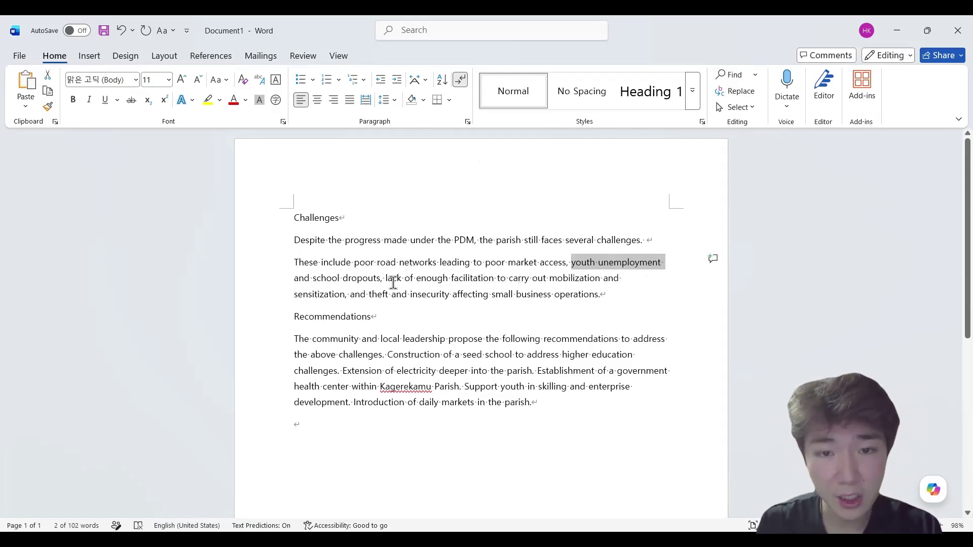
left_click_drag(387, 279, 497, 279)
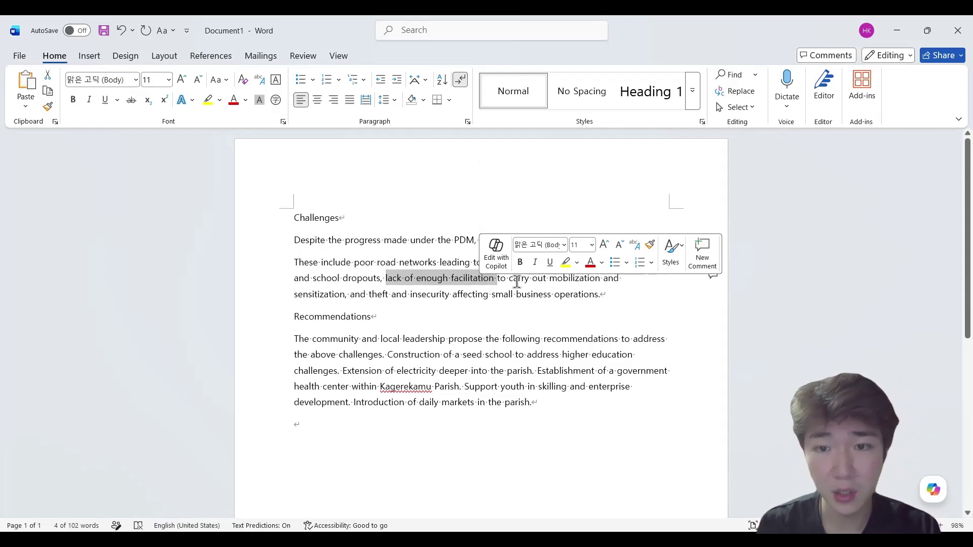
left_click(320, 302)
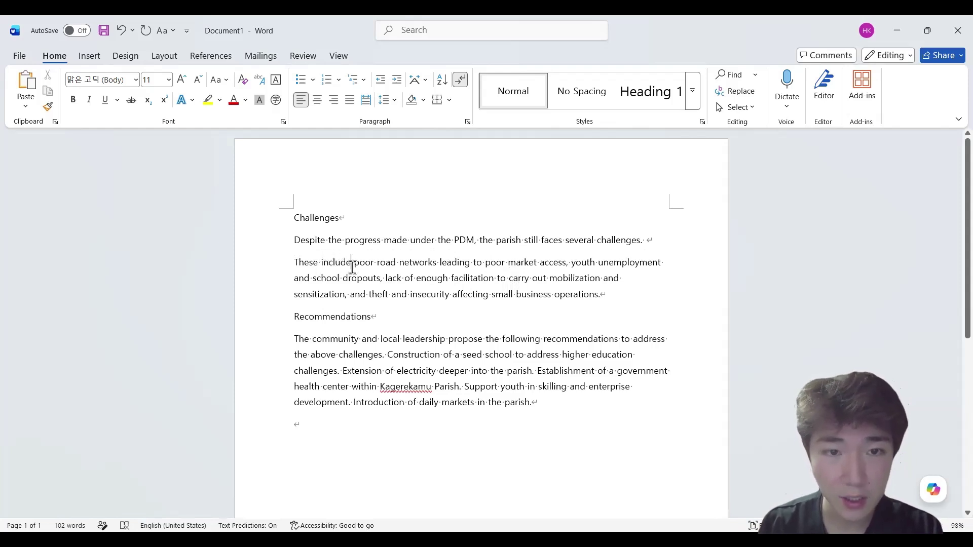
left_click(347, 295)
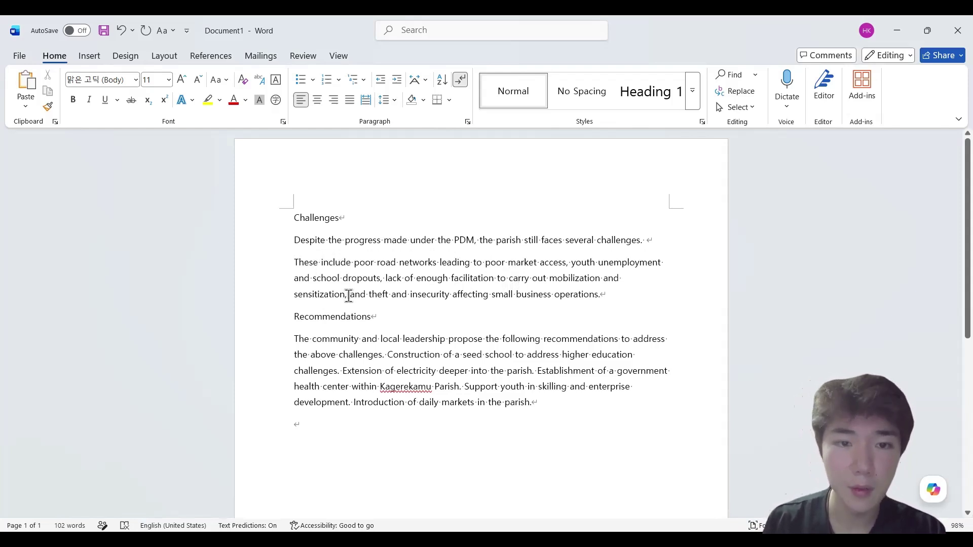
Break the "These include" paragraph into separate lines starting at "youth unemployment", "lack of enough facilitation" and "and theft"
left_click(571, 262)
key("Return")
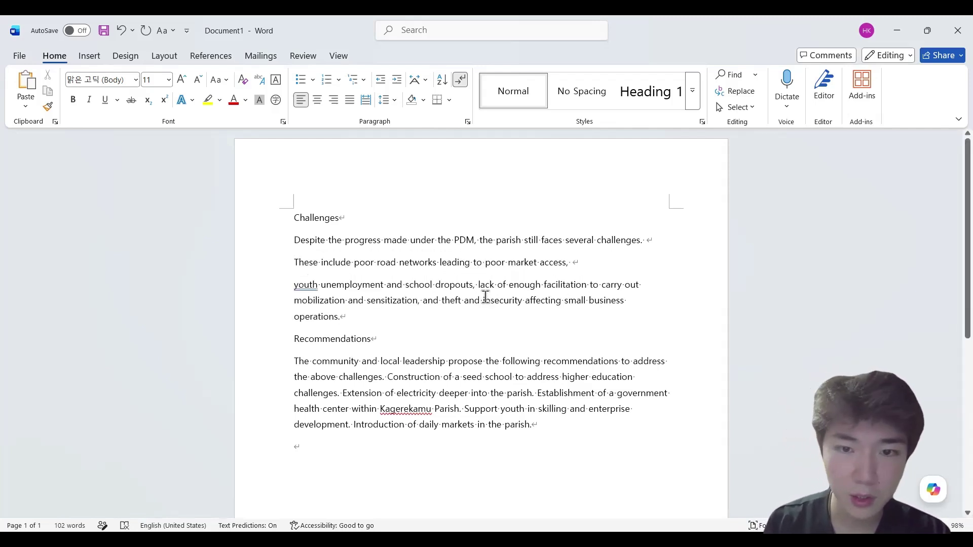
left_click(479, 284)
key("Return")
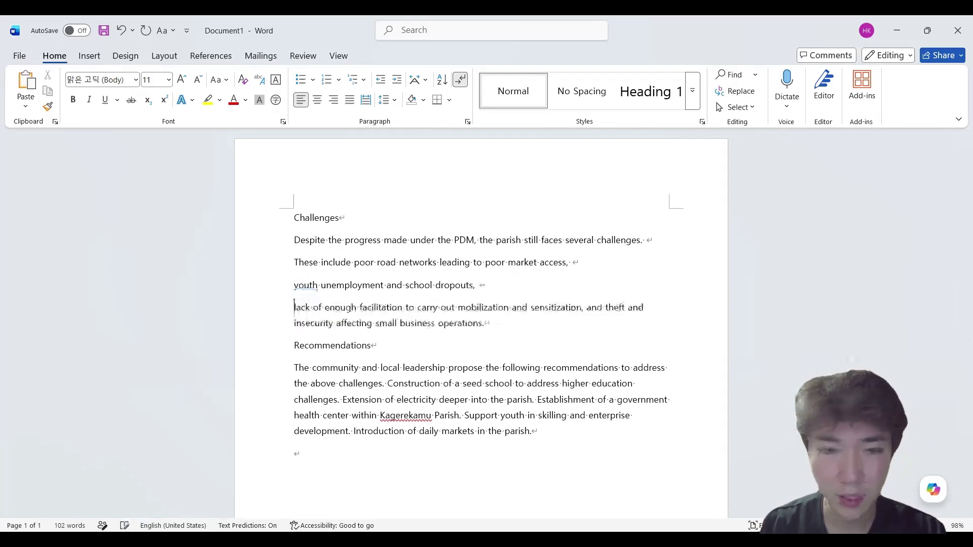
left_click(587, 308)
key("Return")
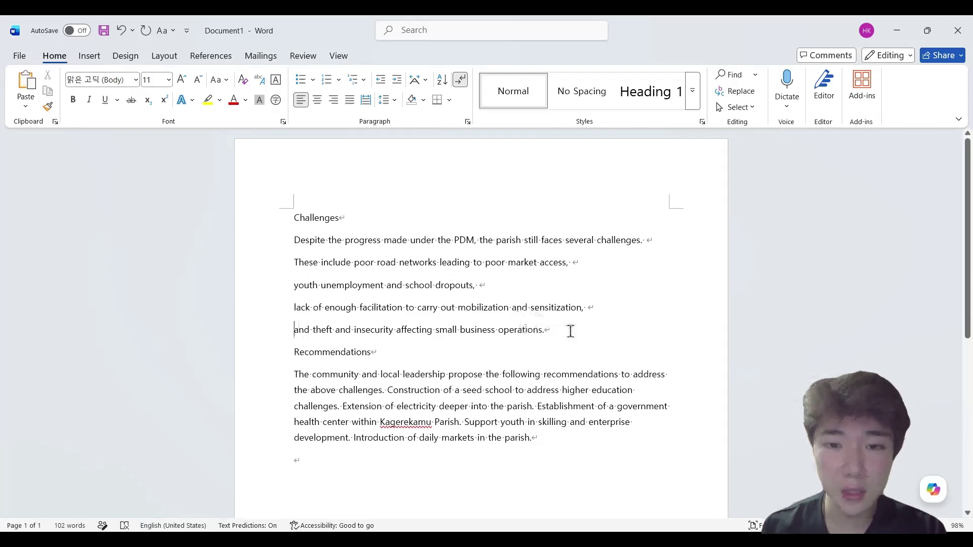
Turn the four lines from "These include" to "and theft" into a bulleted list and end it with an empty unbulleted line
left_click_drag(557, 330, 299, 267)
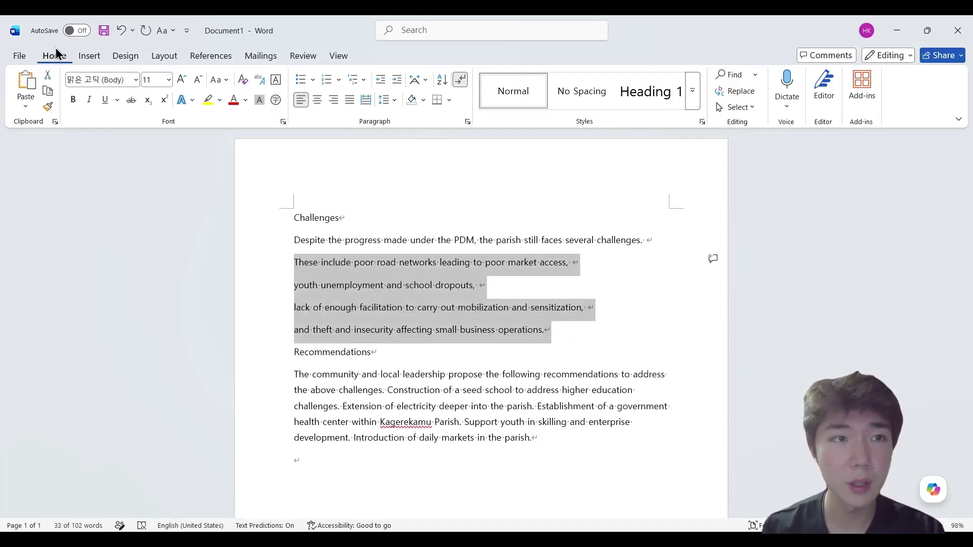
left_click(303, 83)
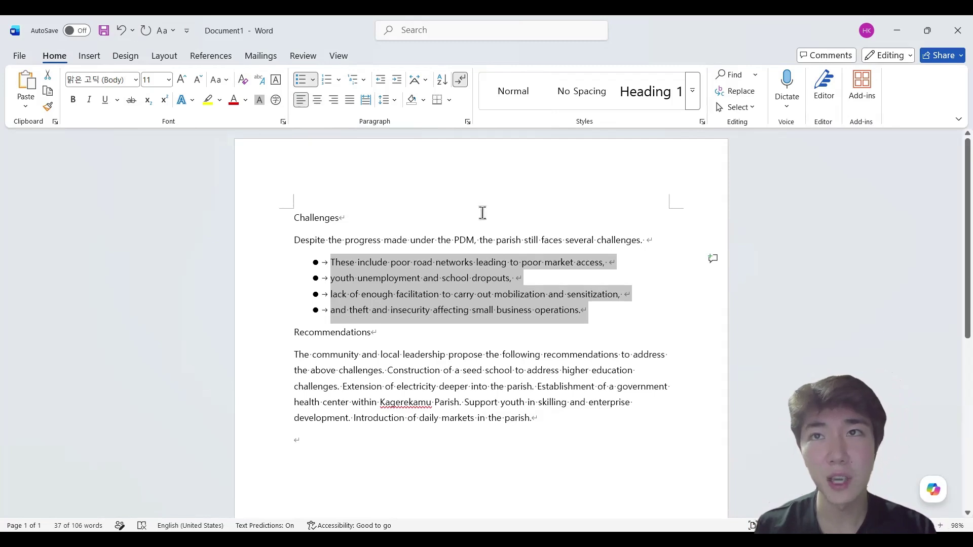
left_click(597, 310)
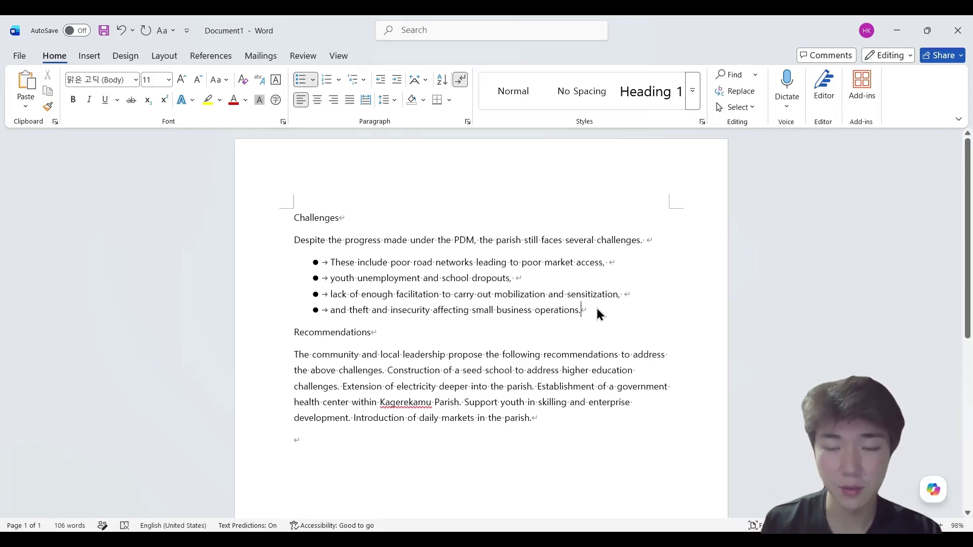
key("Return")
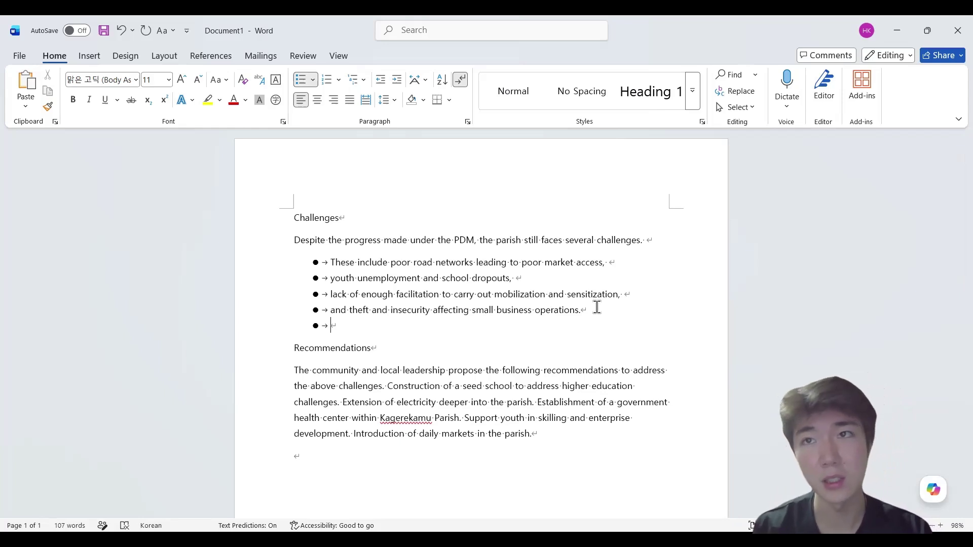
key("Return")
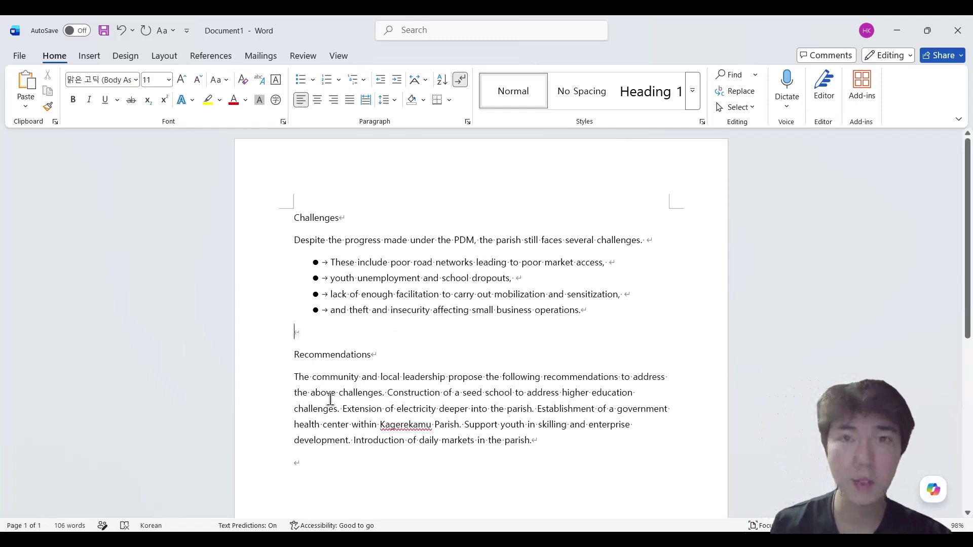
Break the Recommendations paragraph into separate lines starting at "Construction", "Extension", "Establishment", "Support youth" and "Introduction"
left_click(387, 393)
key("Return")
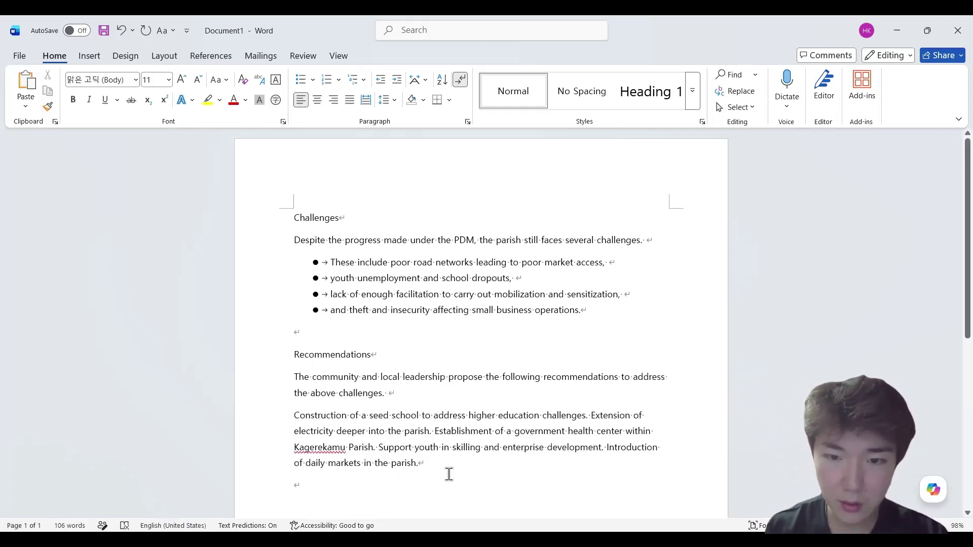
left_click(591, 415)
key("Return")
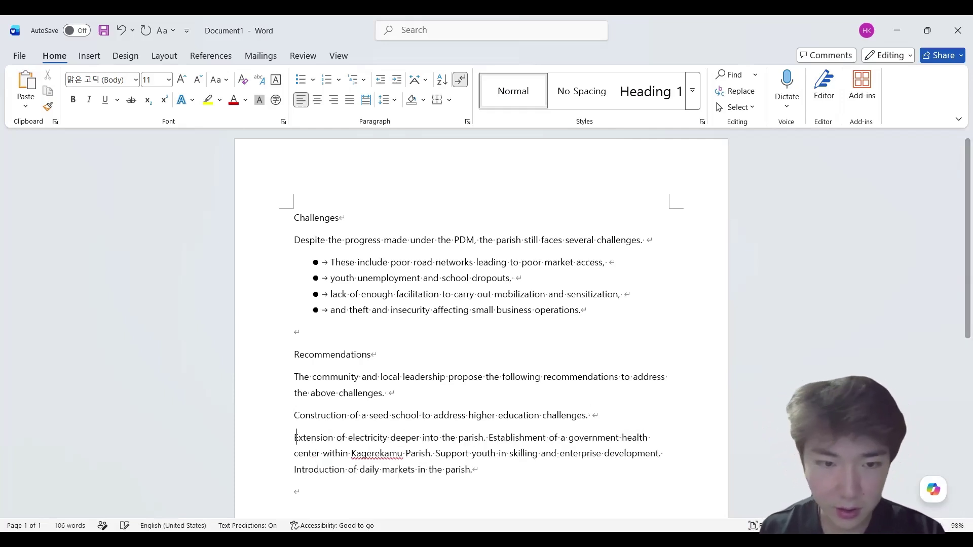
left_click(487, 440)
key("Return")
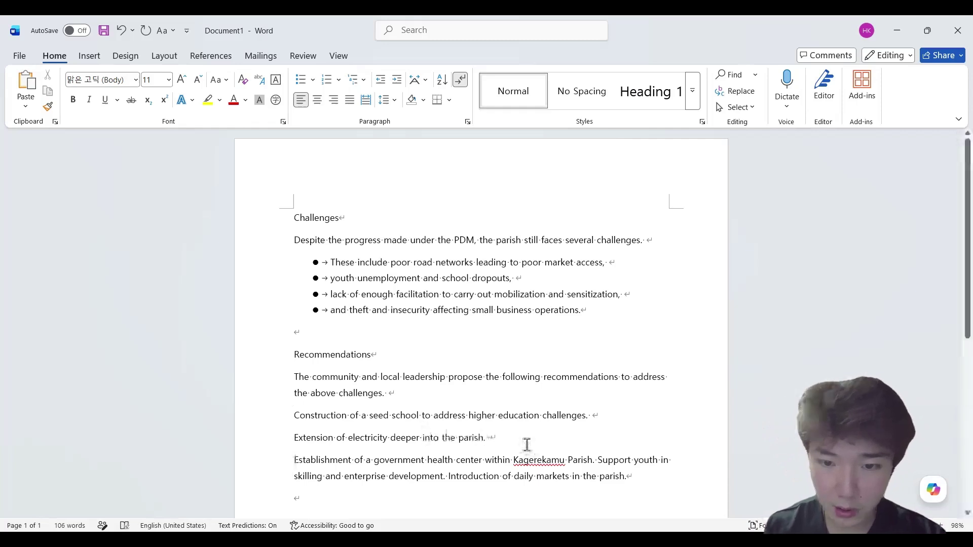
left_click(597, 460)
key("Return")
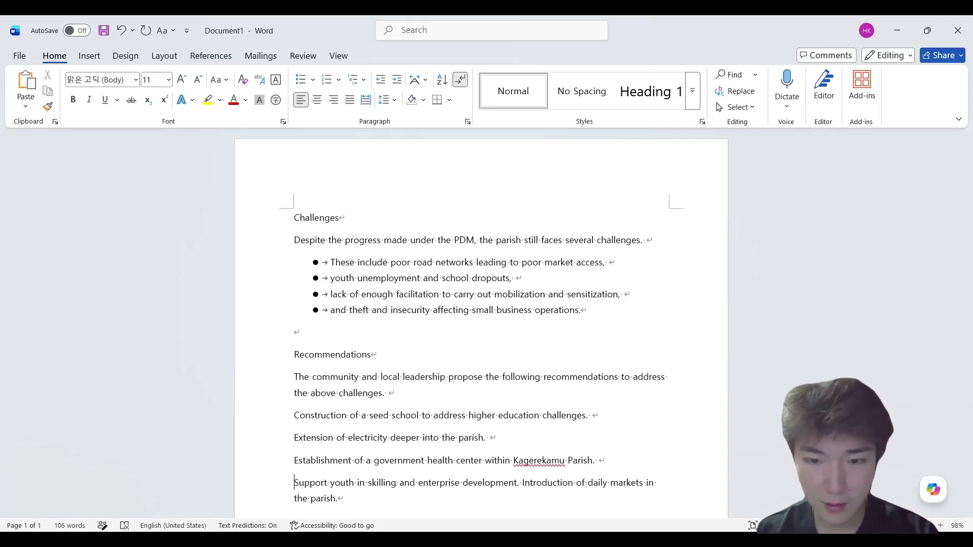
left_click(518, 486)
key("Return")
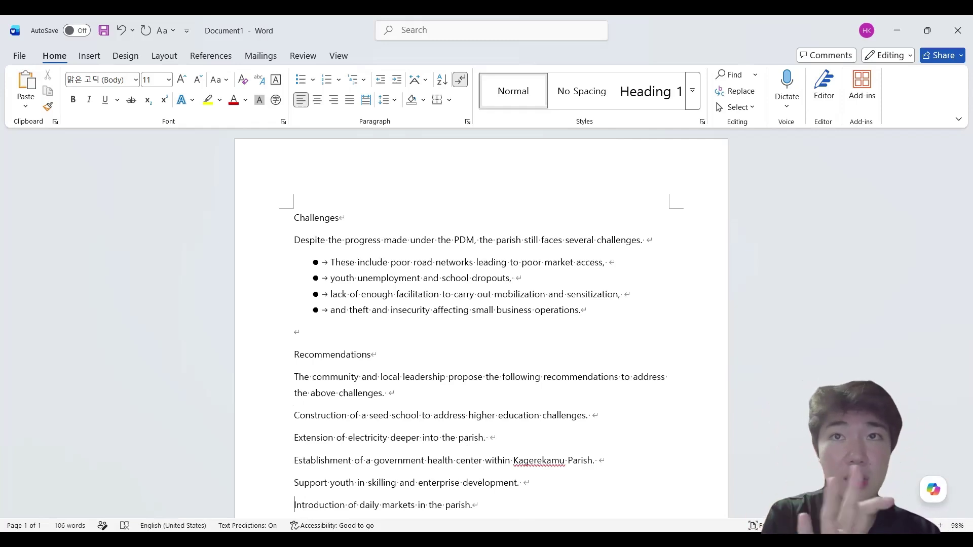
Format the five recommendation lines from "Construction" to "Introduction" as a numbered list
left_click_drag(479, 505, 279, 419)
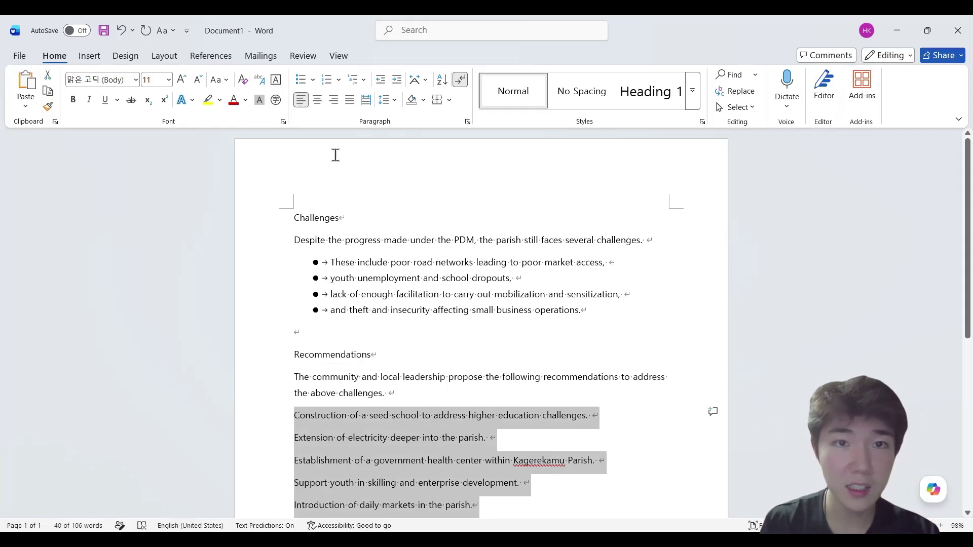
left_click(332, 81)
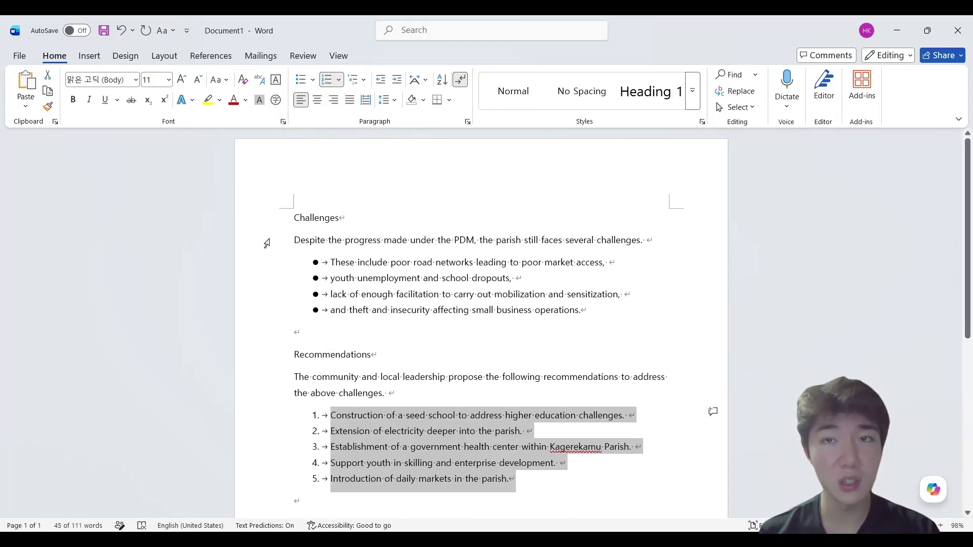
left_click_drag(295, 377, 381, 377)
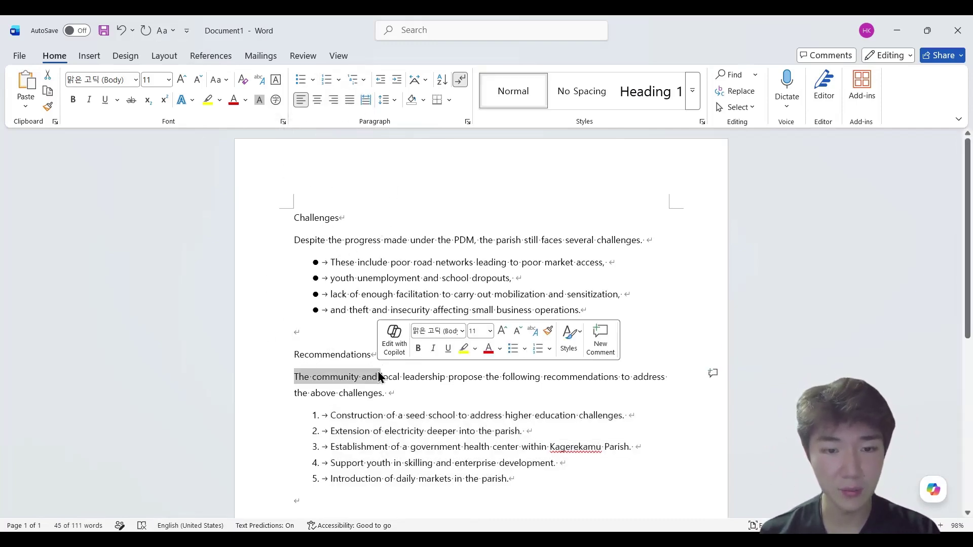
left_click(368, 417)
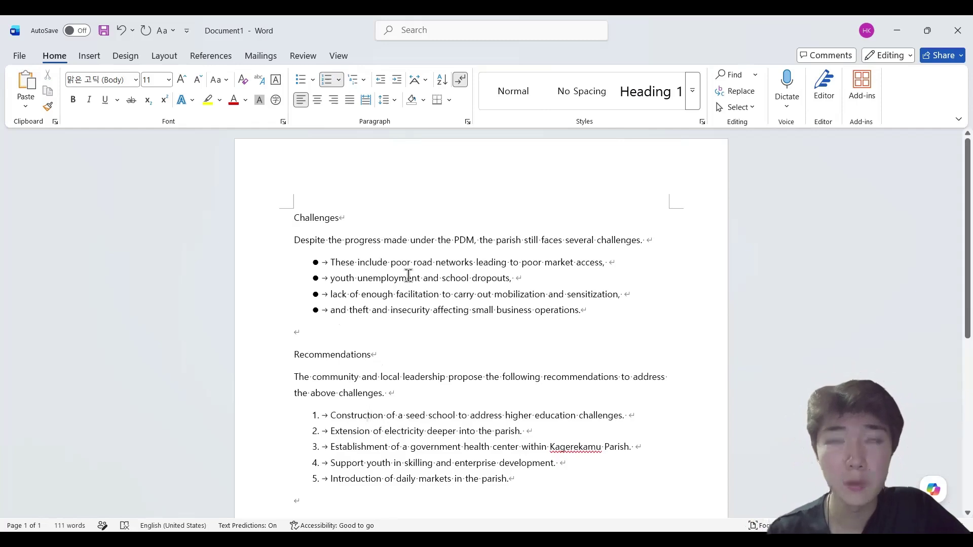
left_click_drag(294, 218, 339, 223)
left_click(301, 229)
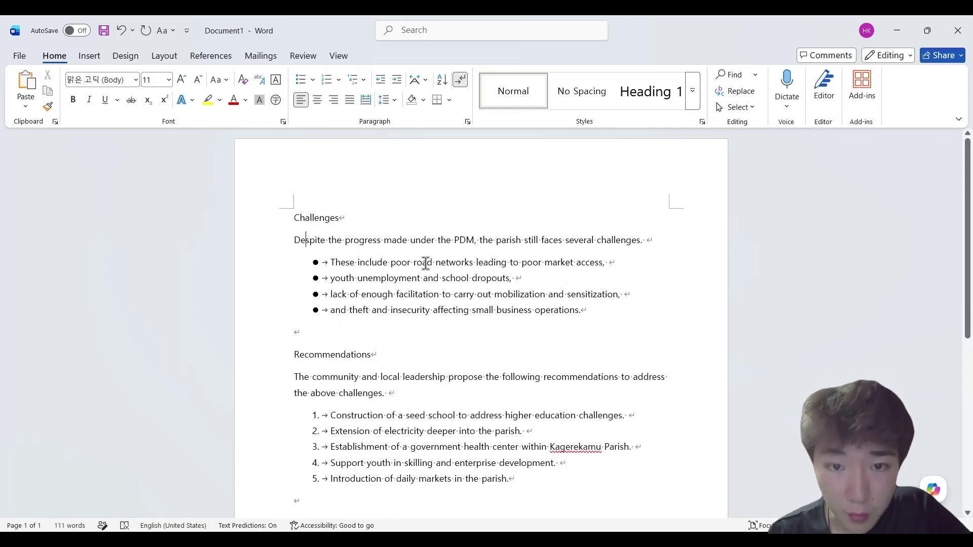
Split the Challenges bullets so that "leading to poor market access" and "and school dropouts" become bullets of their own
left_click(477, 266)
key("Return")
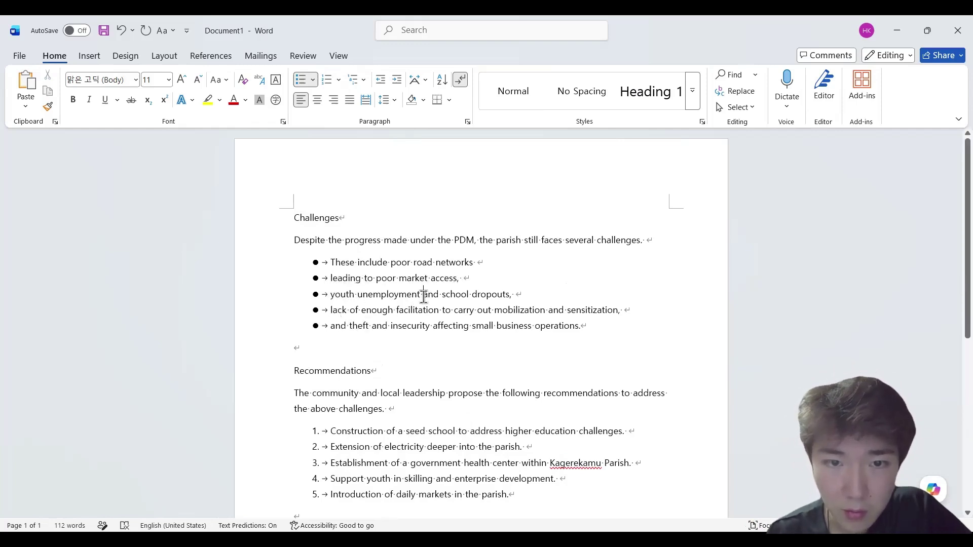
left_click(424, 294)
key("Return")
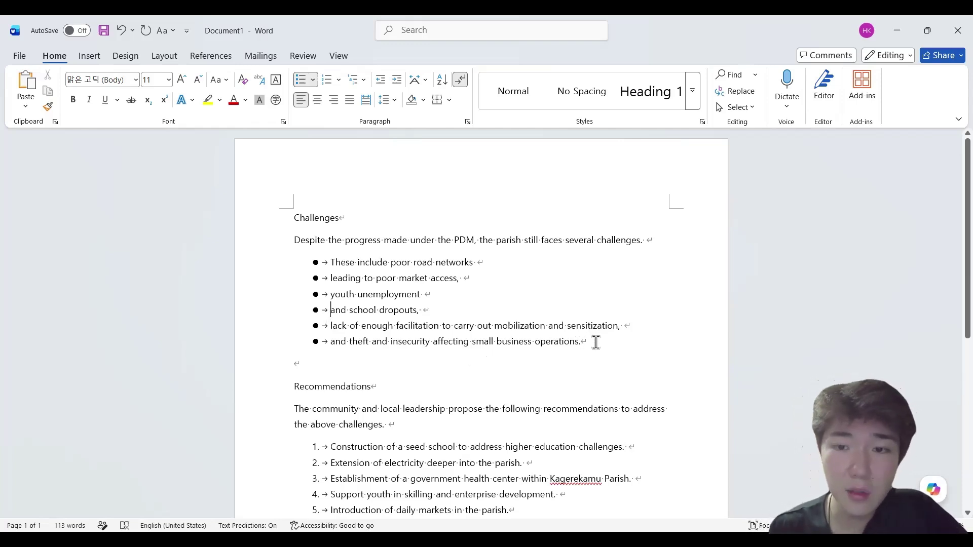
Apply the 1, 1.1, 1.1.1 multilevel list format to all six Challenges bullets
left_click_drag(593, 341, 313, 267)
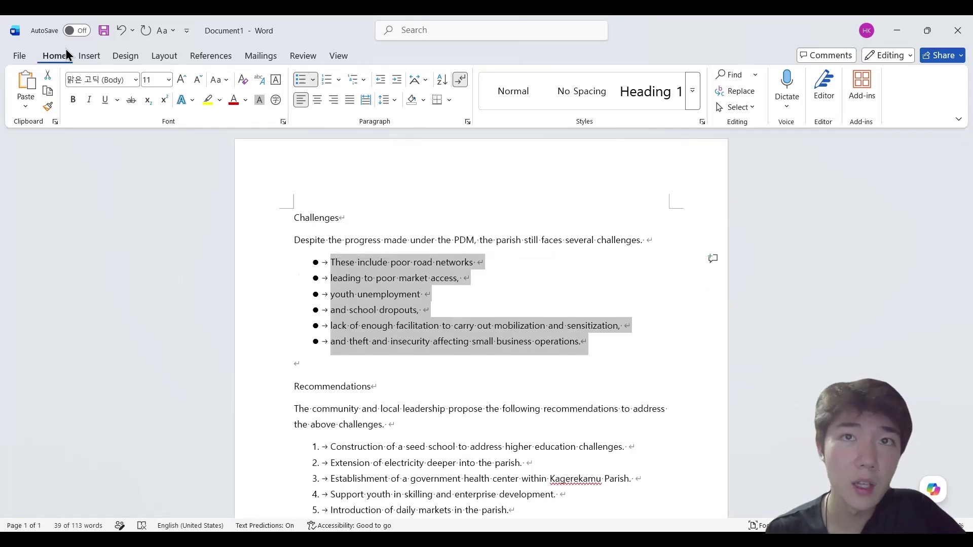
left_click(355, 81)
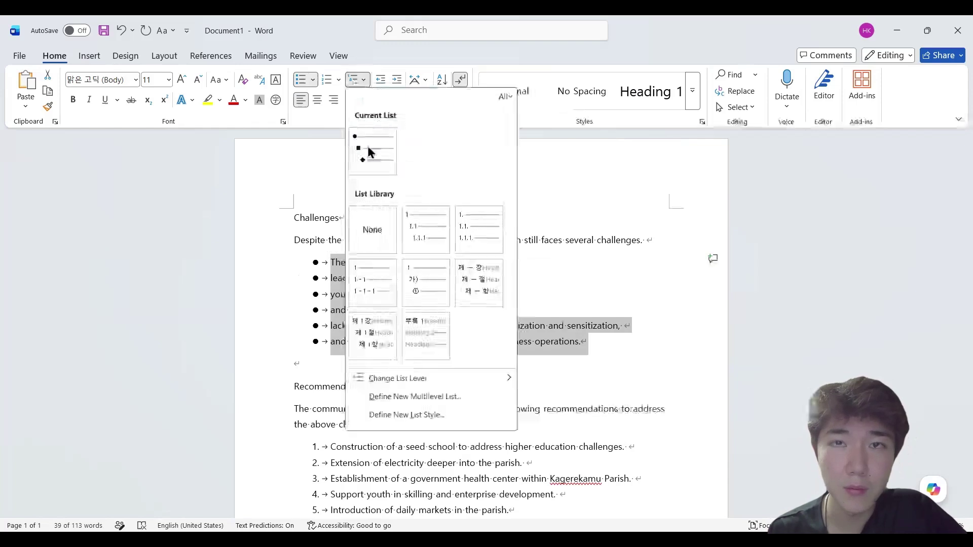
mouse_move(408, 246)
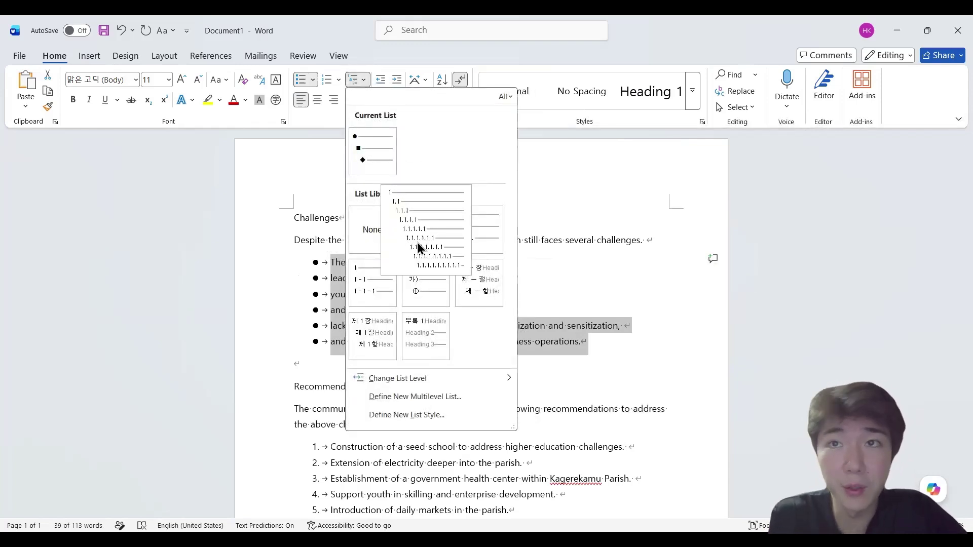
left_click(418, 248)
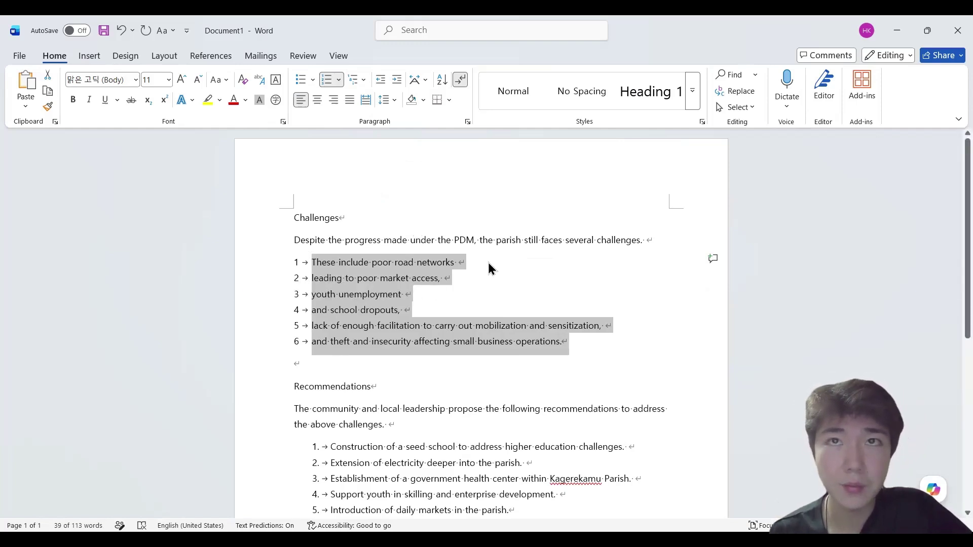
Indent the whole numbered Challenges list by one step, trying a second indent and undoing it
left_click(456, 262)
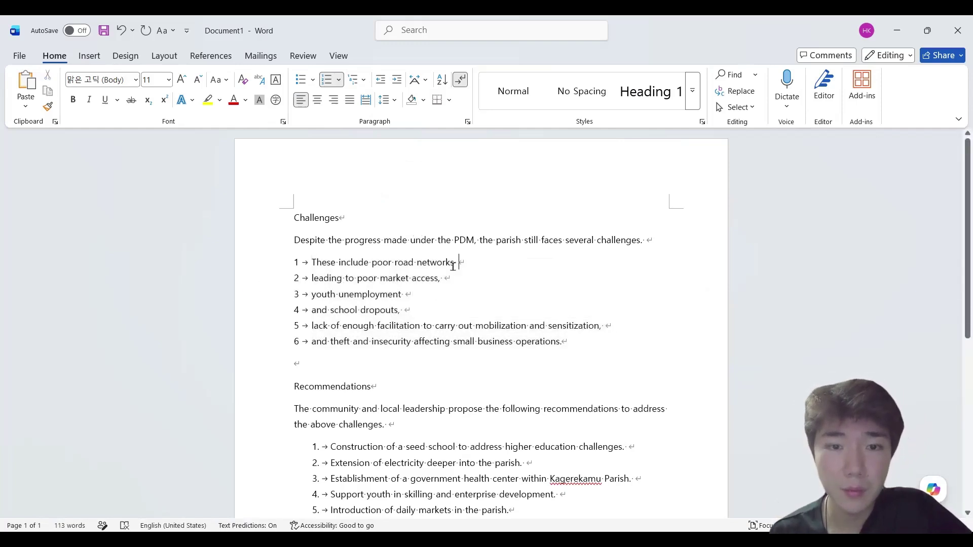
left_click(313, 262)
key("Tab")
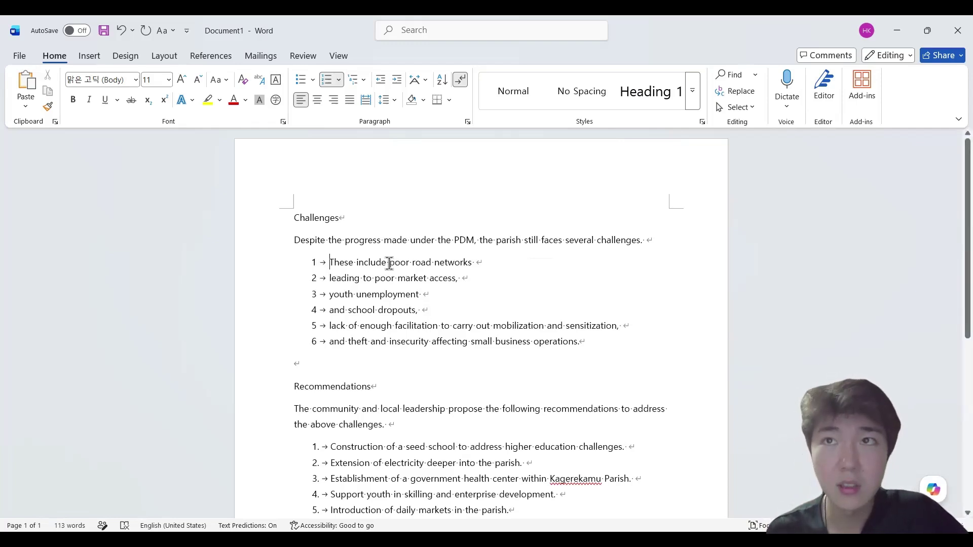
key("Tab")
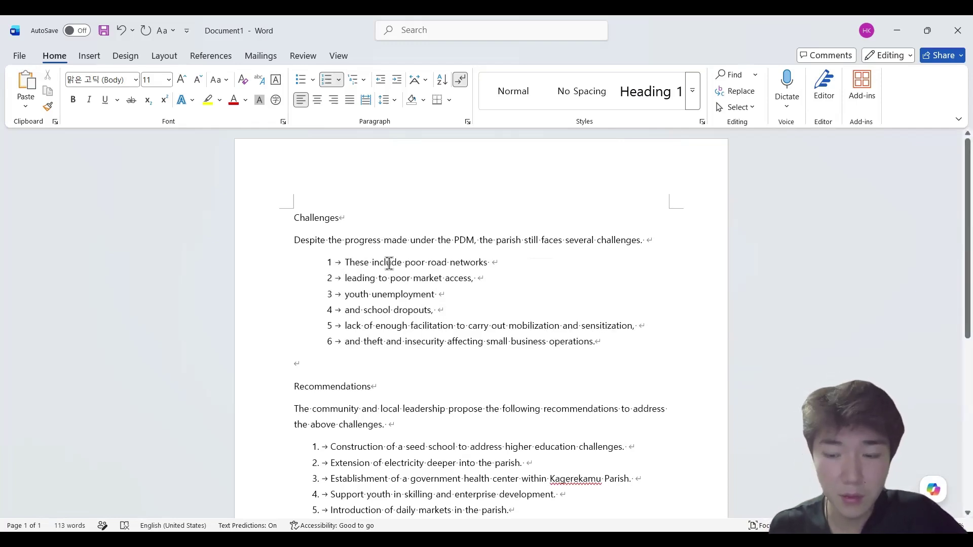
key("ctrl+z")
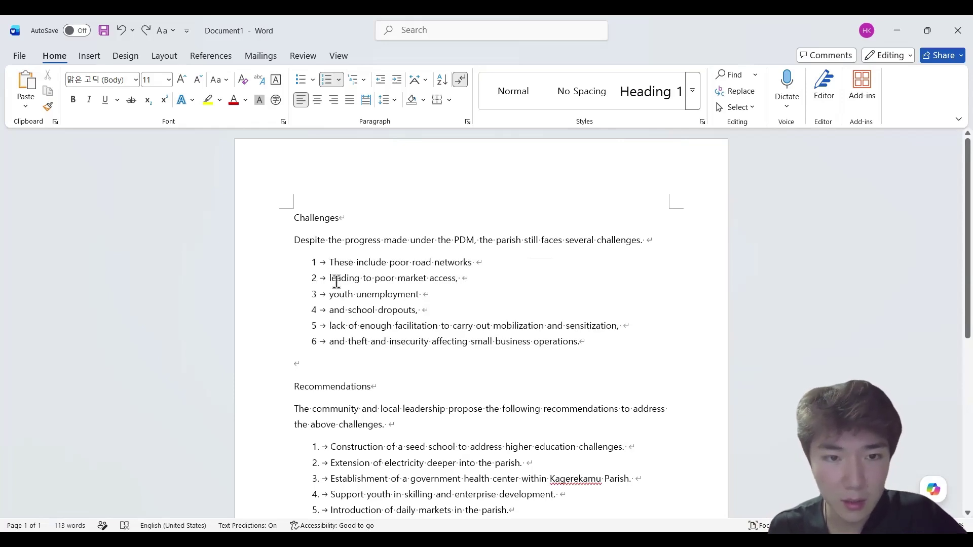
Demote "leading to poor market access," to sub-item 1.1 under the poor road networks item, trying its original level again in between
left_click(330, 279)
key("Tab")
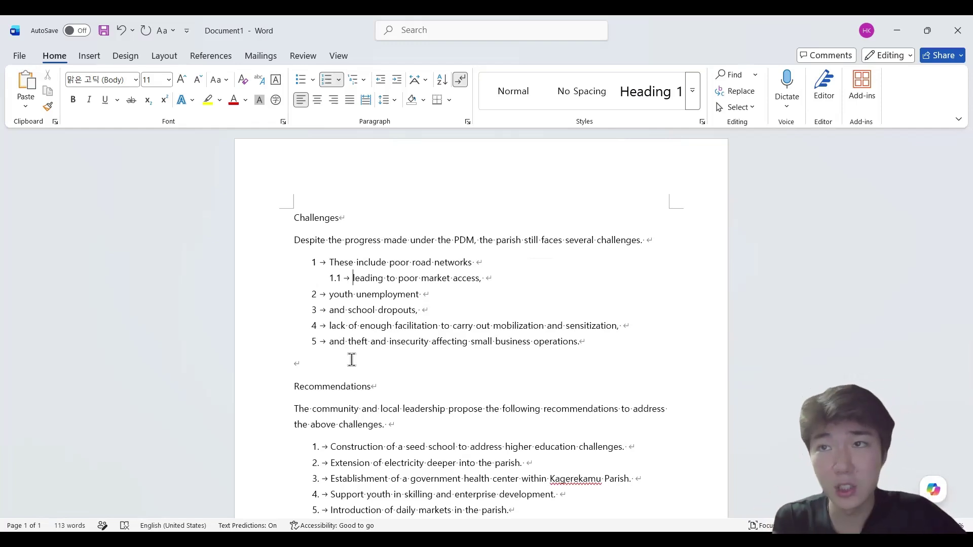
key("shift+Tab")
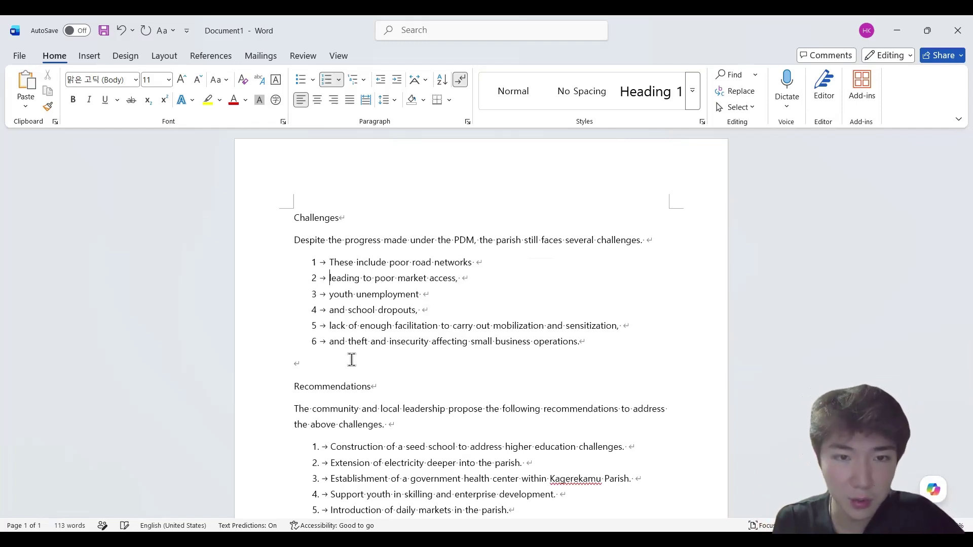
key("Tab")
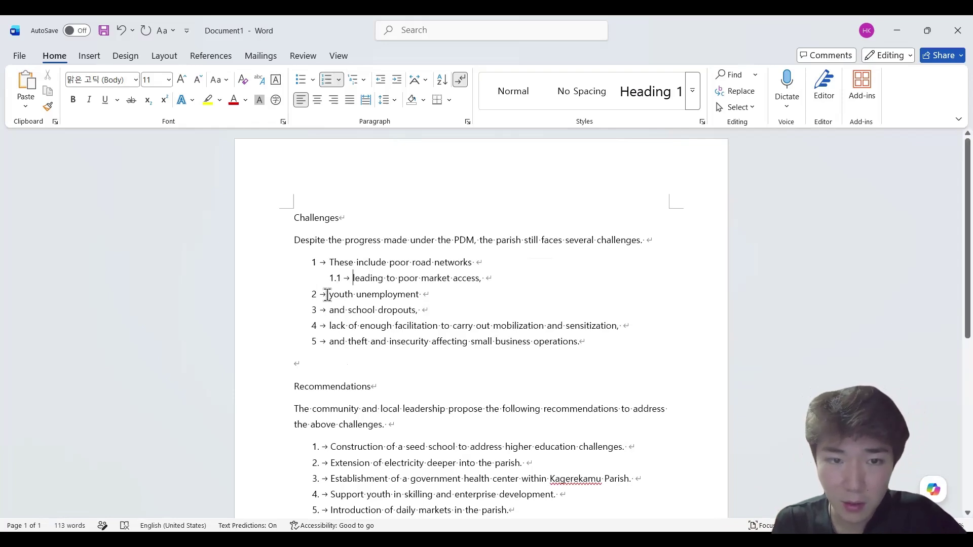
Demote "youth unemployment" to third-level item 1.1.1 and "and school dropouts," to fourth-level item 1.1.1.1
left_click(327, 296)
key("Tab")
key("Tab")
left_click(327, 312)
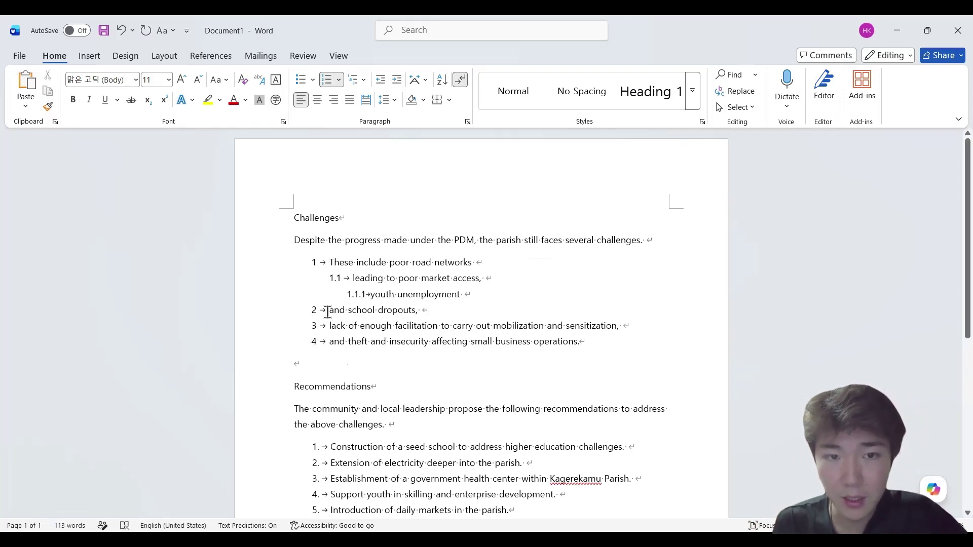
key("Tab")
key("Tab")
key("Tab")
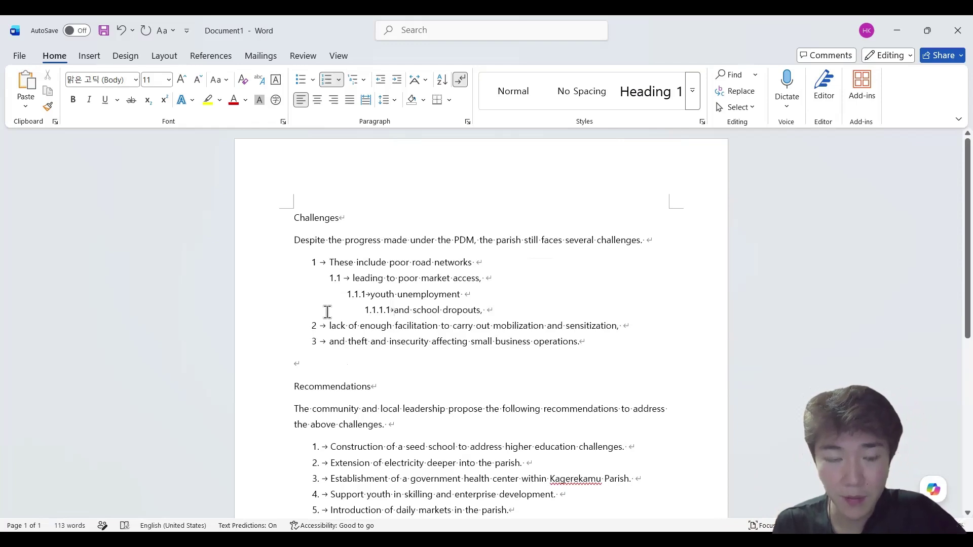
Promote "and school dropouts," and "youth unemployment" to the second list level, beside "leading to poor market access,"
key("shift+Tab")
key("shift+Tab")
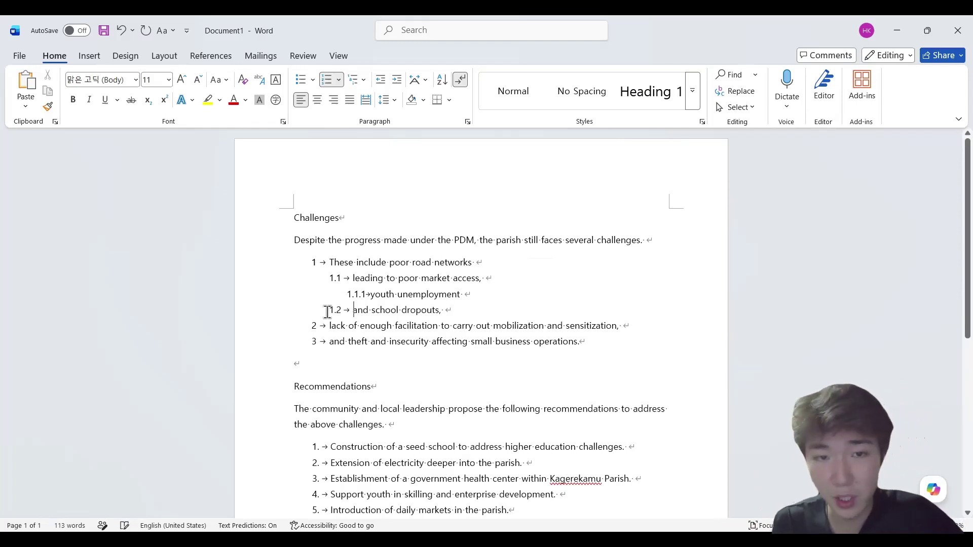
left_click(347, 298)
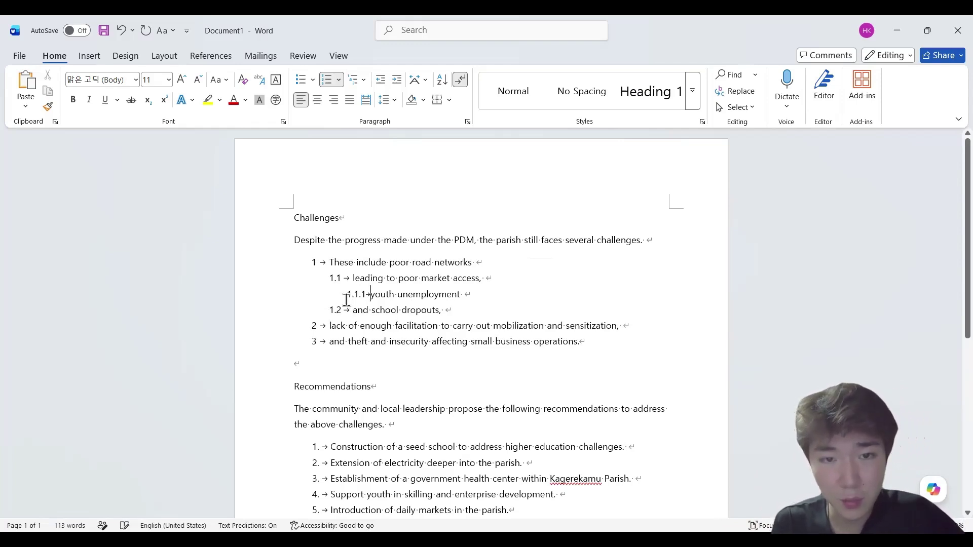
key("shift+Tab")
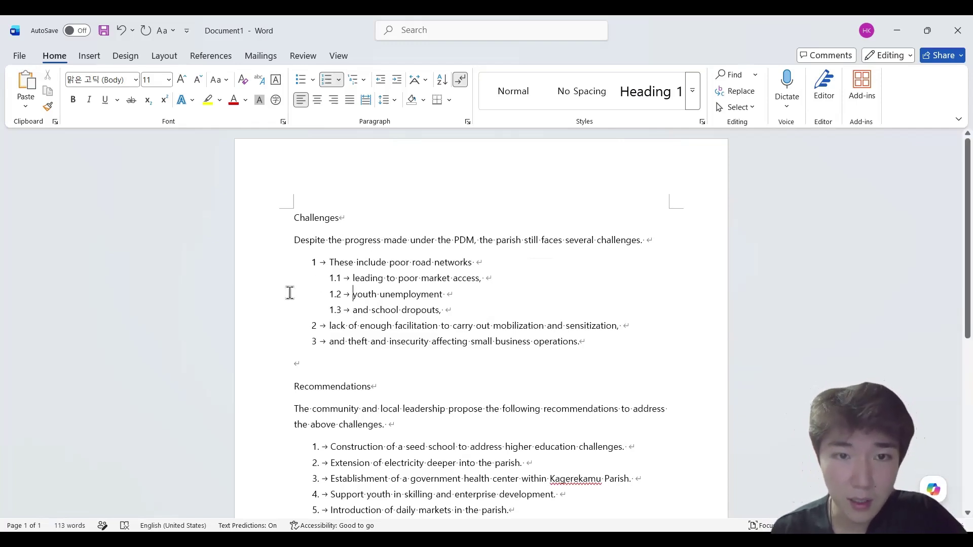
left_click_drag(311, 391, 417, 398)
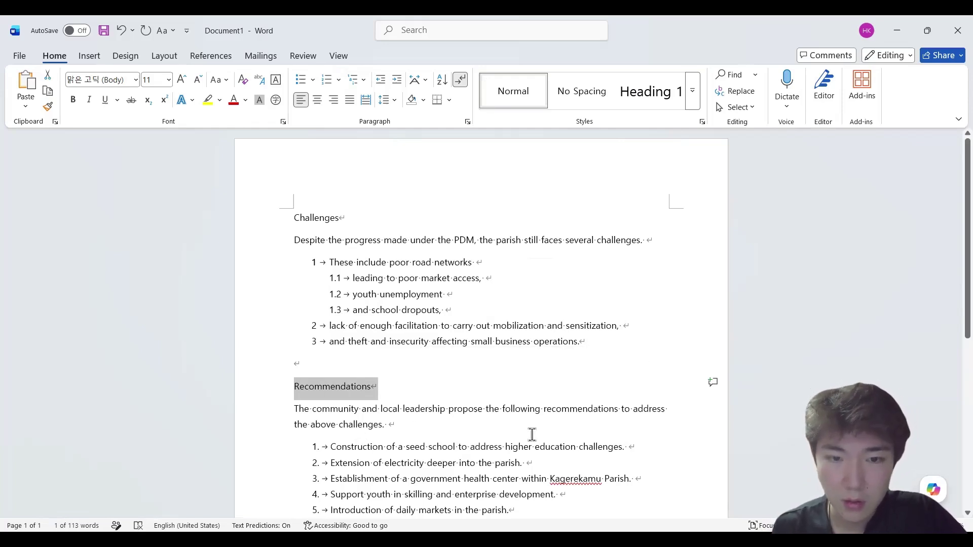
scroll(955, 253, "down", 2)
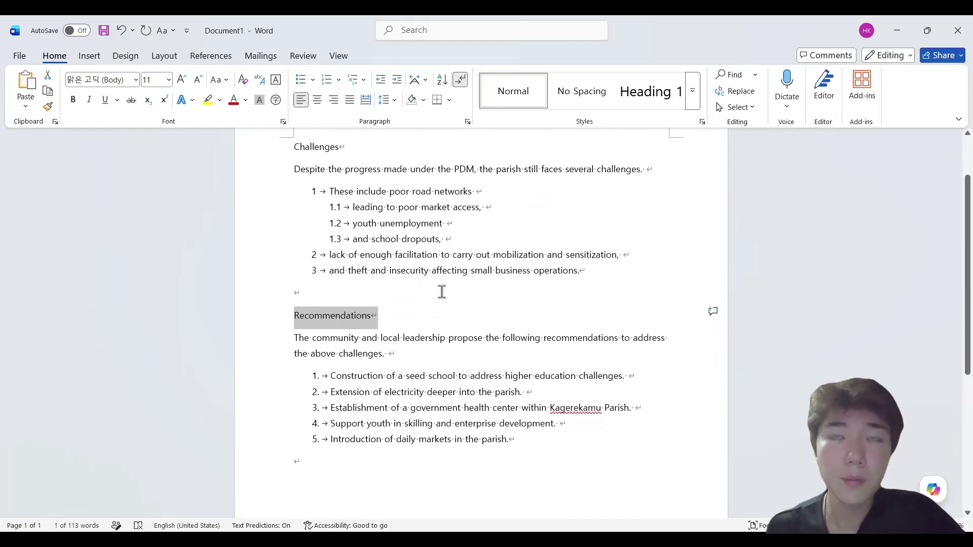
left_click(375, 254)
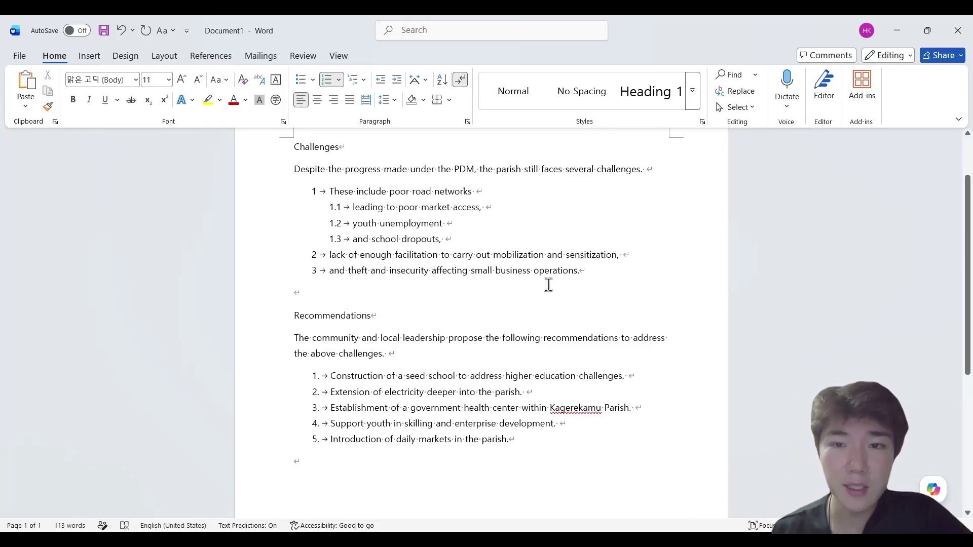
Decrease the indent of the whole multilevel Challenges list by one step and increase it by four steps
left_click_drag(532, 276, 260, 192)
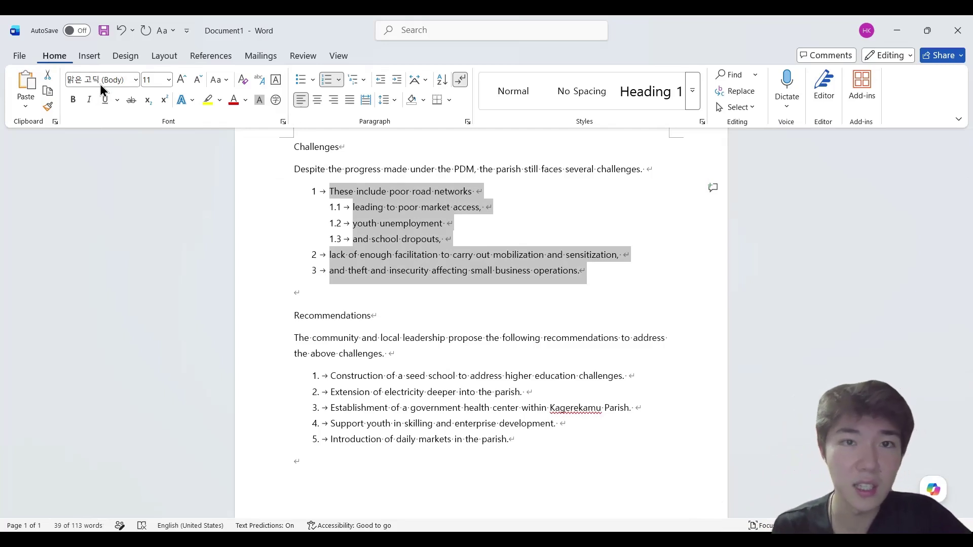
left_click(382, 81)
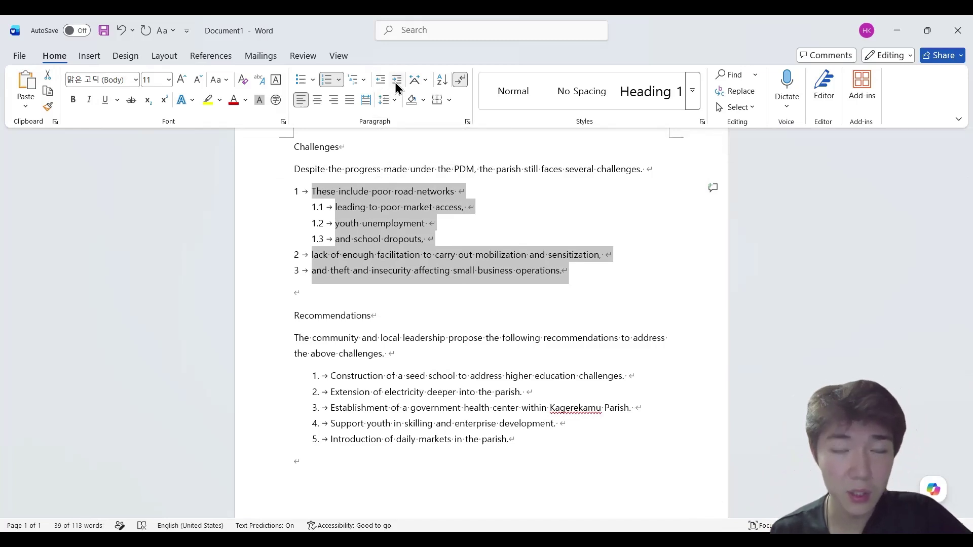
left_click(394, 82)
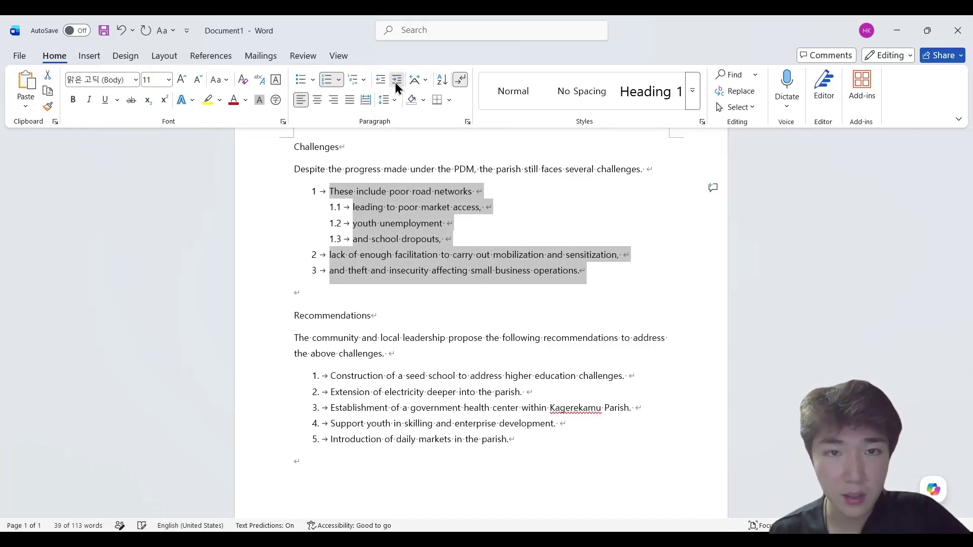
left_click(394, 82)
left_click(394, 83)
left_click(394, 82)
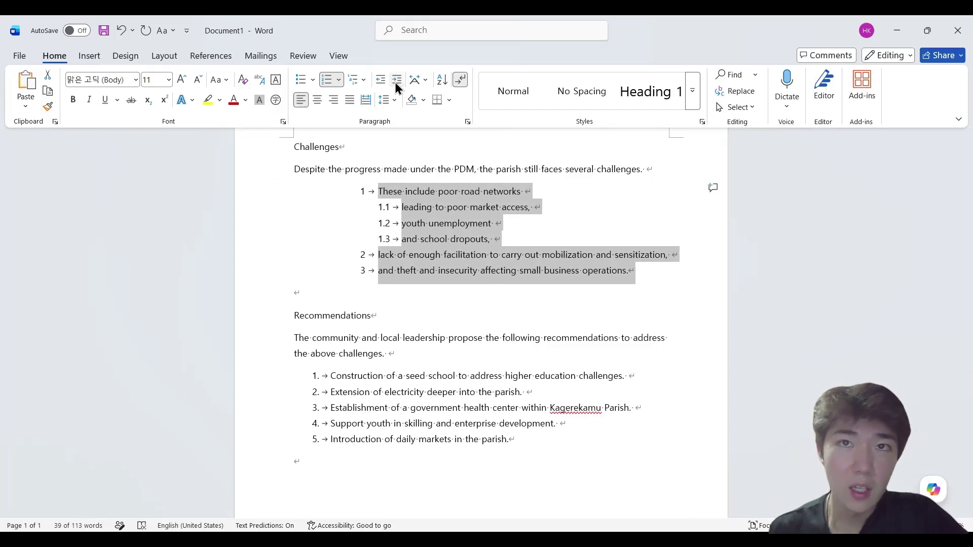